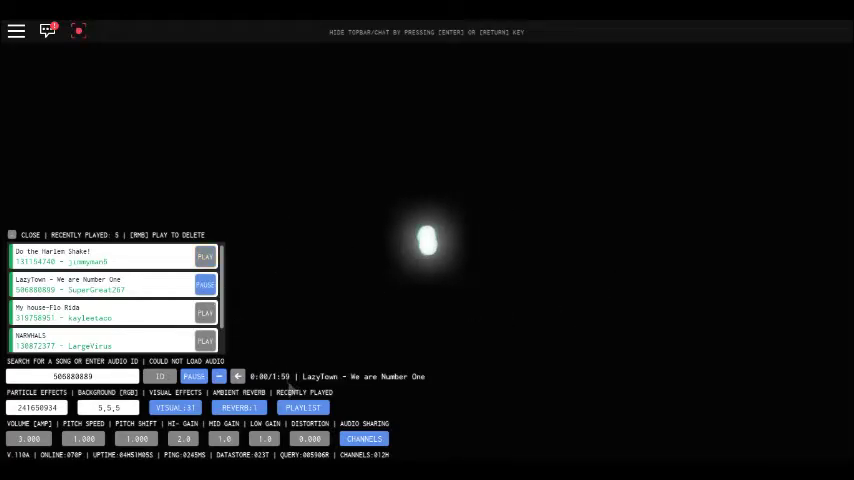
Close the Recently Played list and hide the volume and pitch settings row
left_click(292, 408)
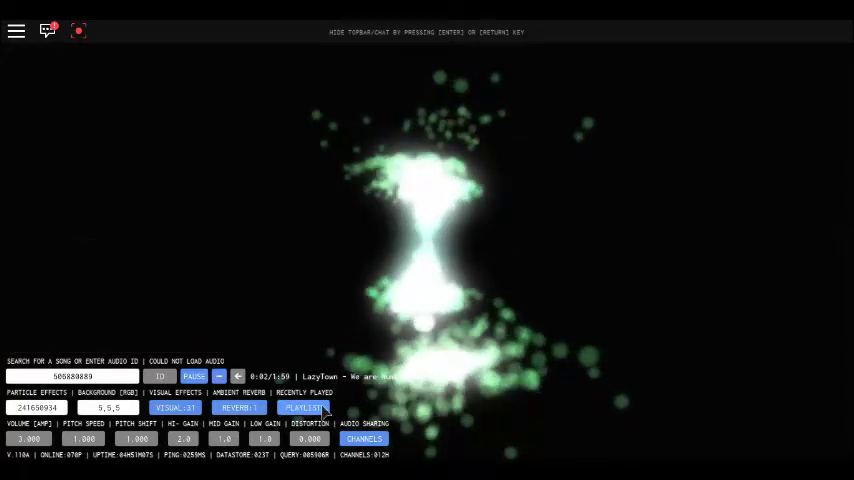
left_click(218, 376)
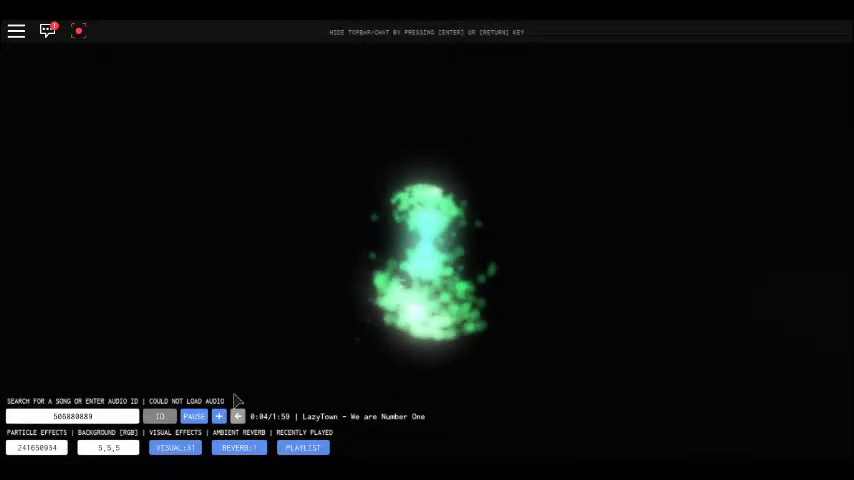
Hide the effects rows, leaving only the song search/ID bar while LazyTown plays
left_click(218, 410)
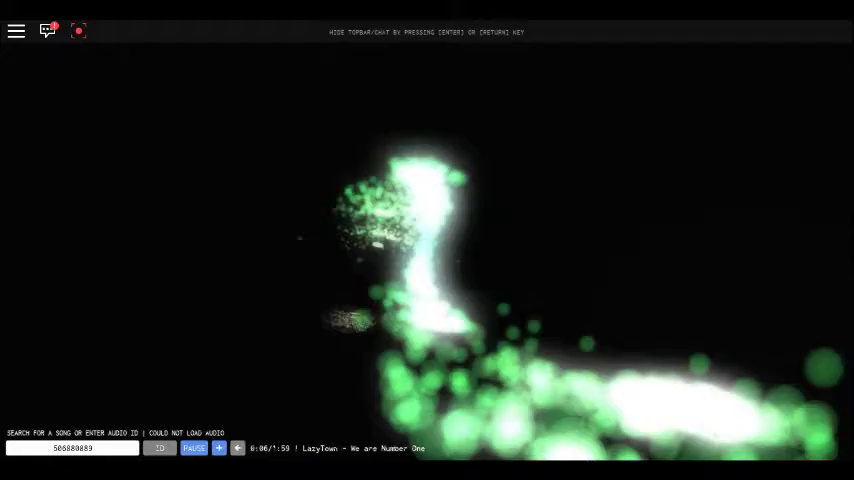